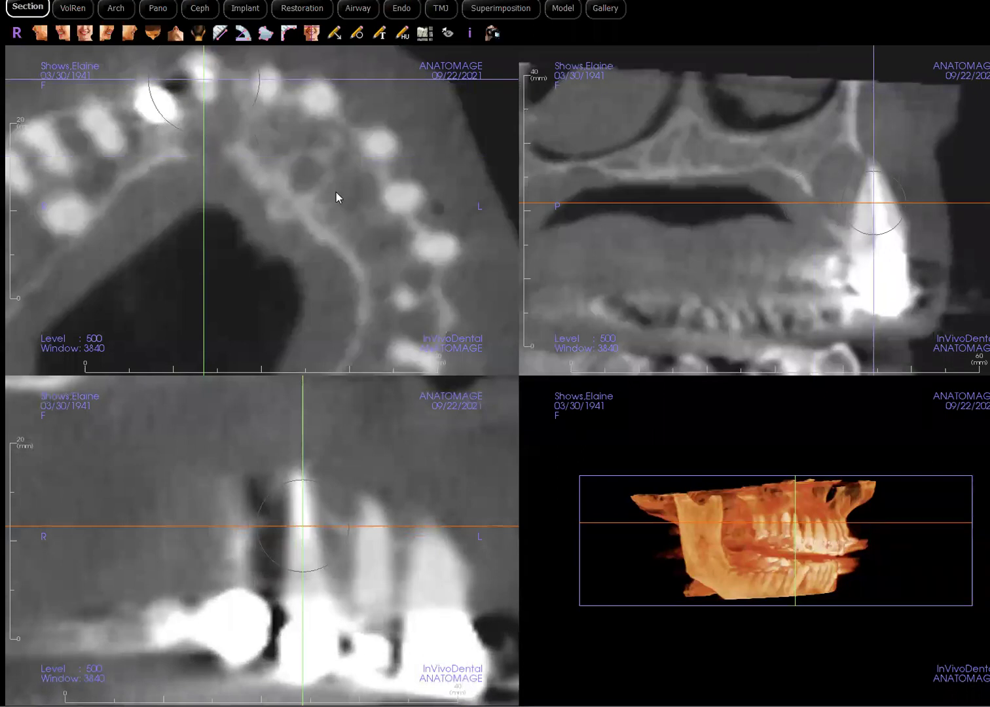
- Centre the front teeth in the axial pane and move the sagittal slice onto the upper front tooth
{"action": "left_click_drag", "start_coordinate": [305, 310], "coordinate": [340, 308]}
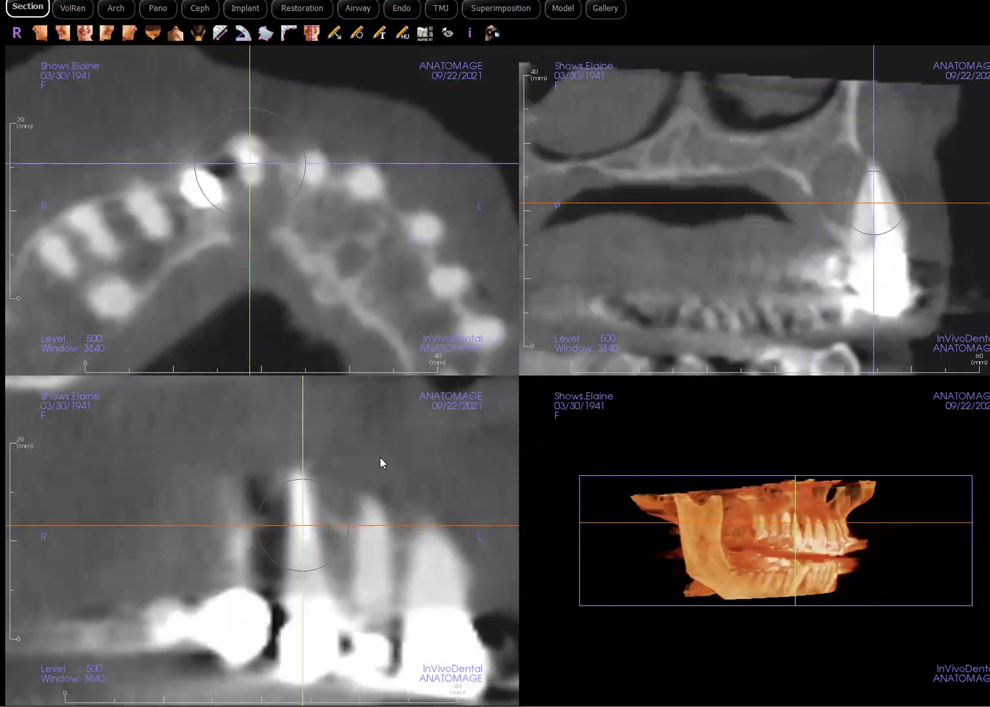
{"action": "left_click_drag", "start_coordinate": [380, 457], "coordinate": [343, 452]}
{"action": "left_click_drag", "start_coordinate": [250, 289], "coordinate": [245, 288]}
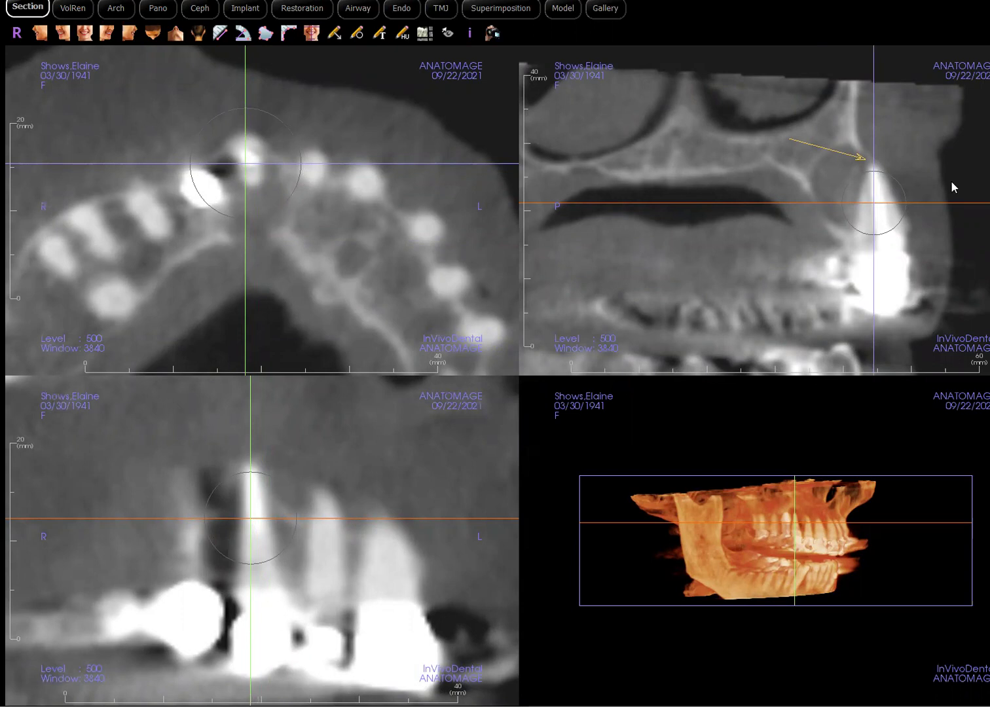
- Lower the axial slice along the tooth root and re-centre the crosshairs on the front tooth
{"action": "left_click_drag", "start_coordinate": [327, 518], "coordinate": [347, 522]}
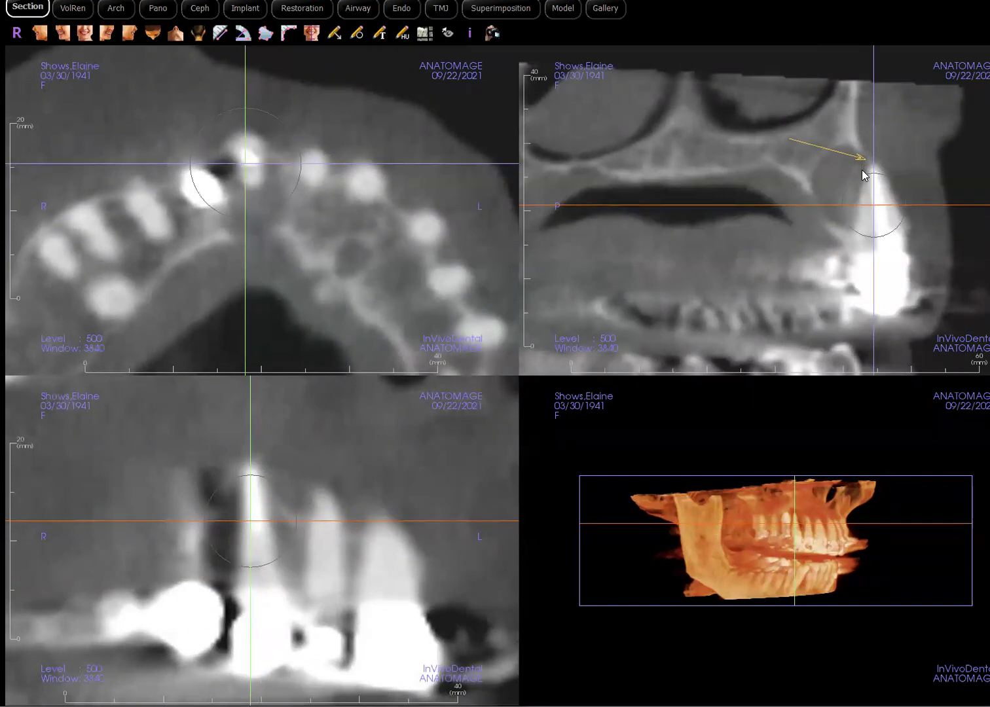
{"action": "left_click_drag", "start_coordinate": [249, 165], "coordinate": [248, 160]}
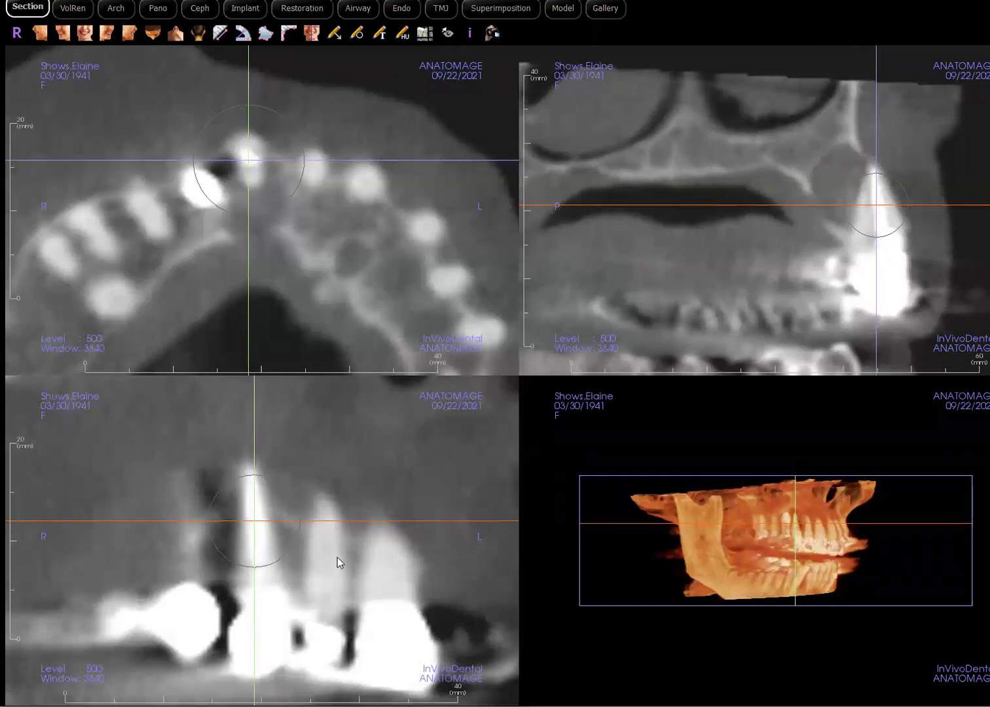
{"action": "left_click_drag", "start_coordinate": [352, 524], "coordinate": [357, 536]}
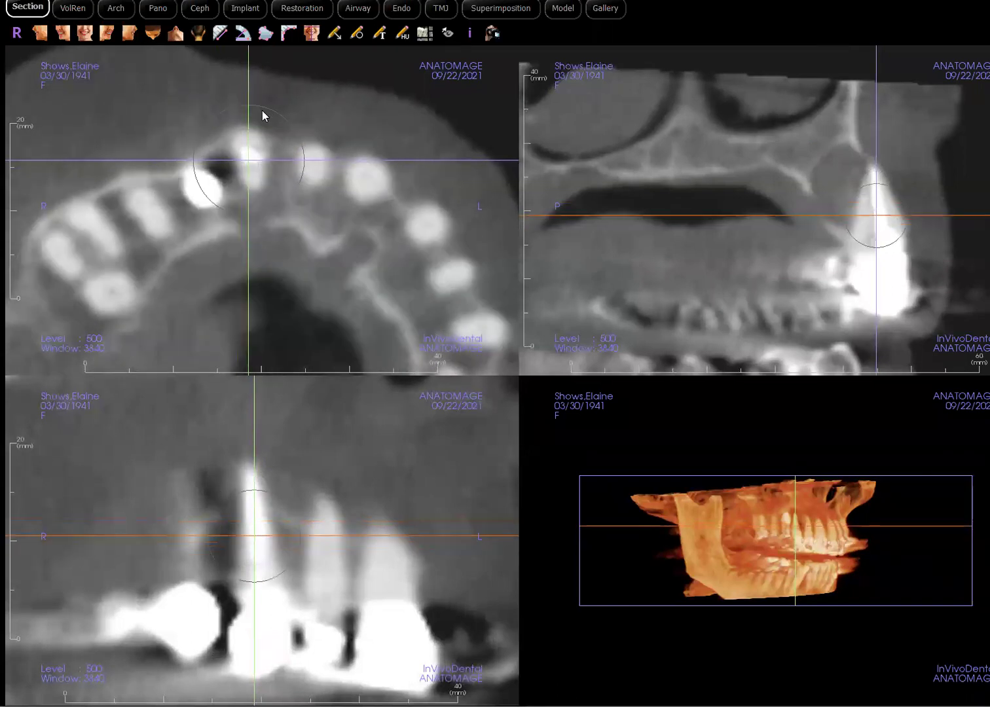
{"action": "left_click_drag", "start_coordinate": [254, 161], "coordinate": [258, 155]}
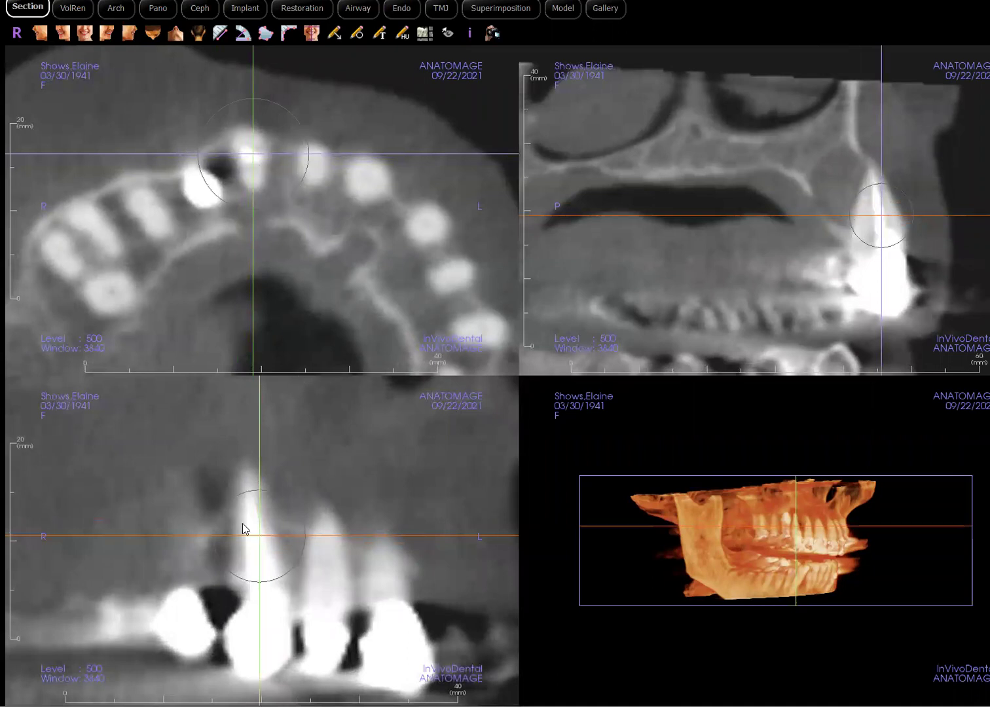
- Fine-tune the sagittal slice and set the crosshair centre on the root in sagittal and axial views
{"action": "mouse_move", "coordinate": [259, 221]}
{"action": "left_mouse_down"}
{"action": "mouse_move", "coordinate": [236, 219]}
{"action": "mouse_move", "coordinate": [245, 219]}
{"action": "left_mouse_up"}
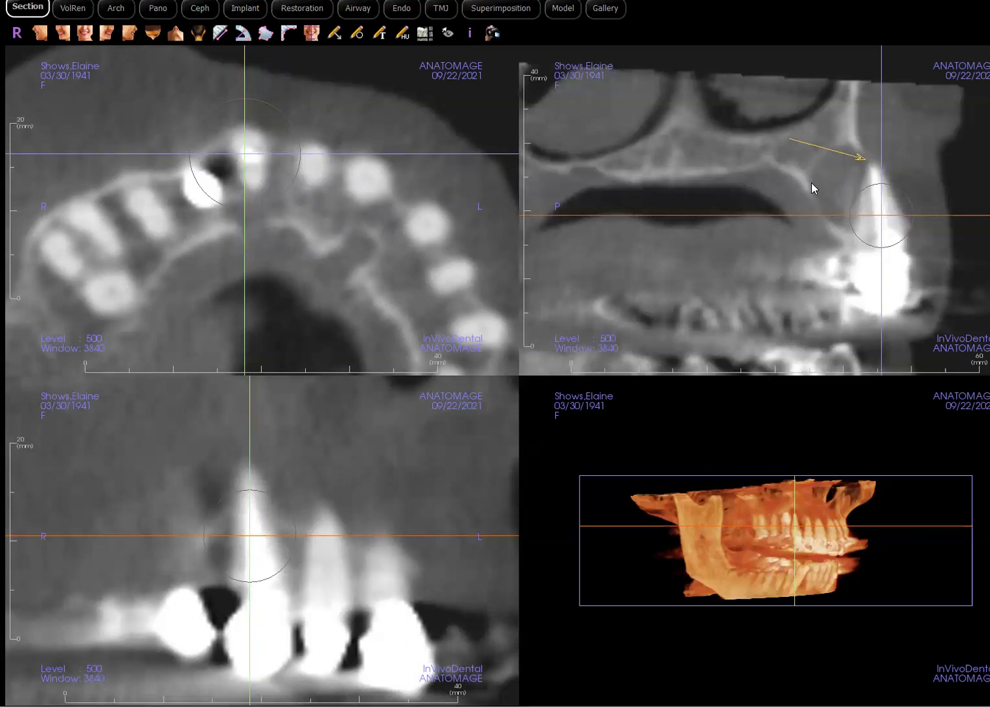
{"action": "left_click_drag", "start_coordinate": [243, 225], "coordinate": [247, 227]}
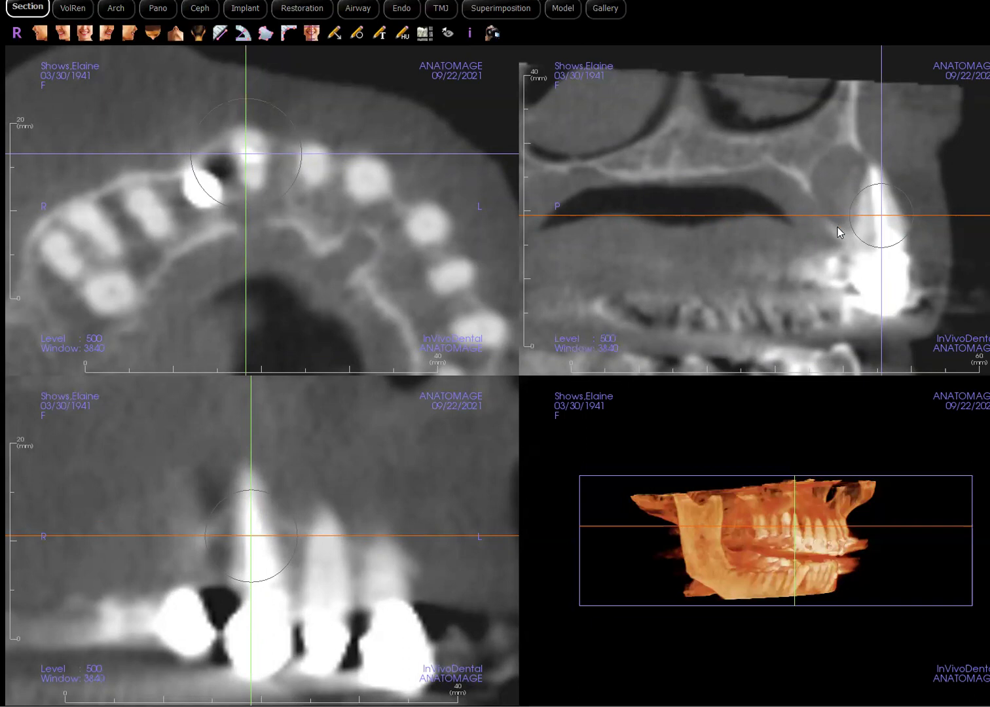
{"action": "left_click_drag", "start_coordinate": [245, 234], "coordinate": [248, 240]}
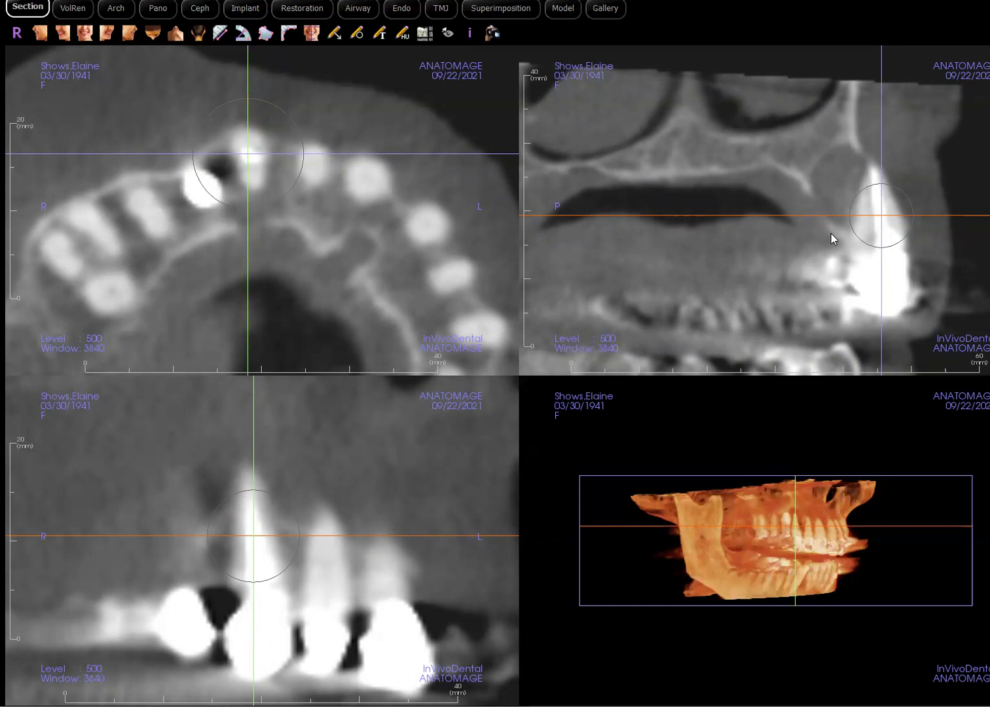
{"action": "left_click", "coordinate": [880, 212]}
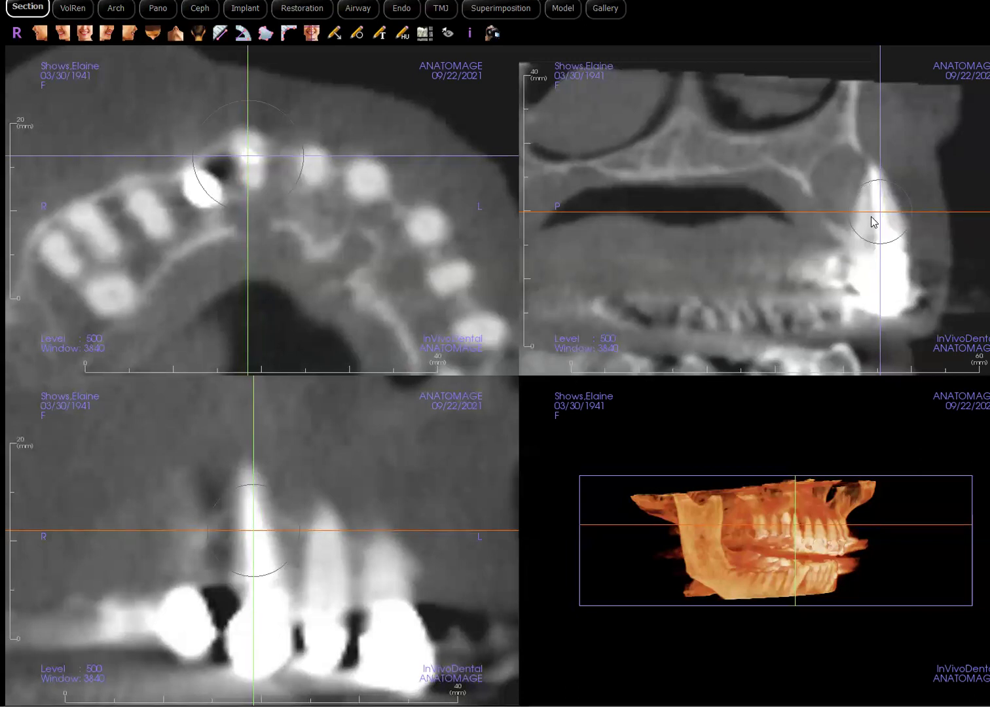
{"action": "left_click", "coordinate": [253, 209]}
- Put the crosshairs on the front tooth and root apex, then lower the axial slice down the root
{"action": "left_click", "coordinate": [247, 208]}
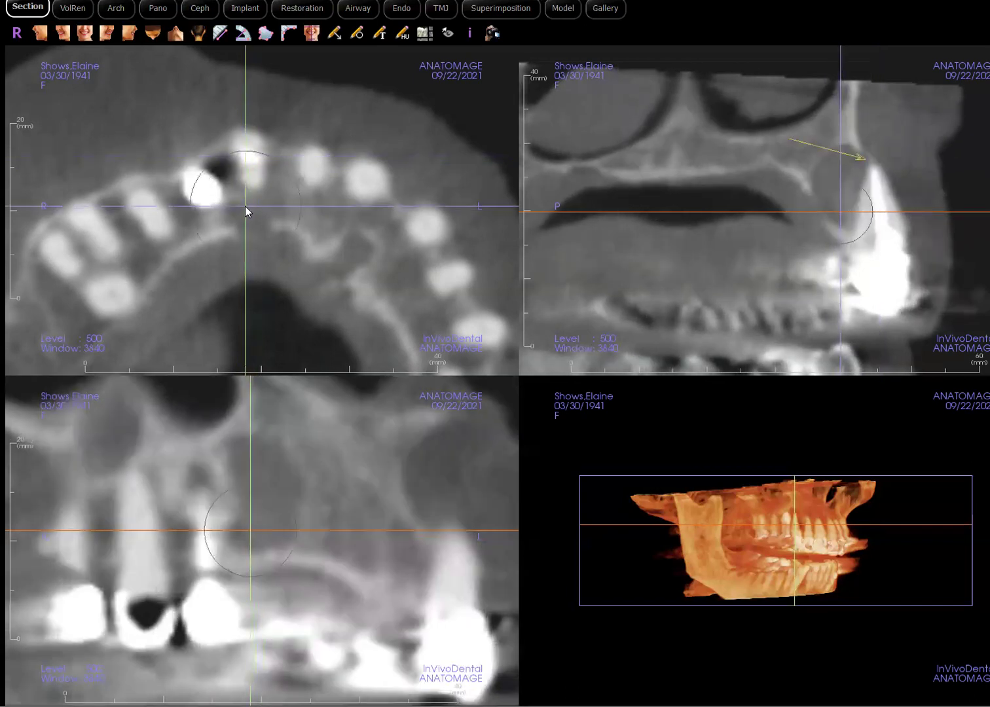
{"action": "left_click_drag", "start_coordinate": [877, 232], "coordinate": [863, 202]}
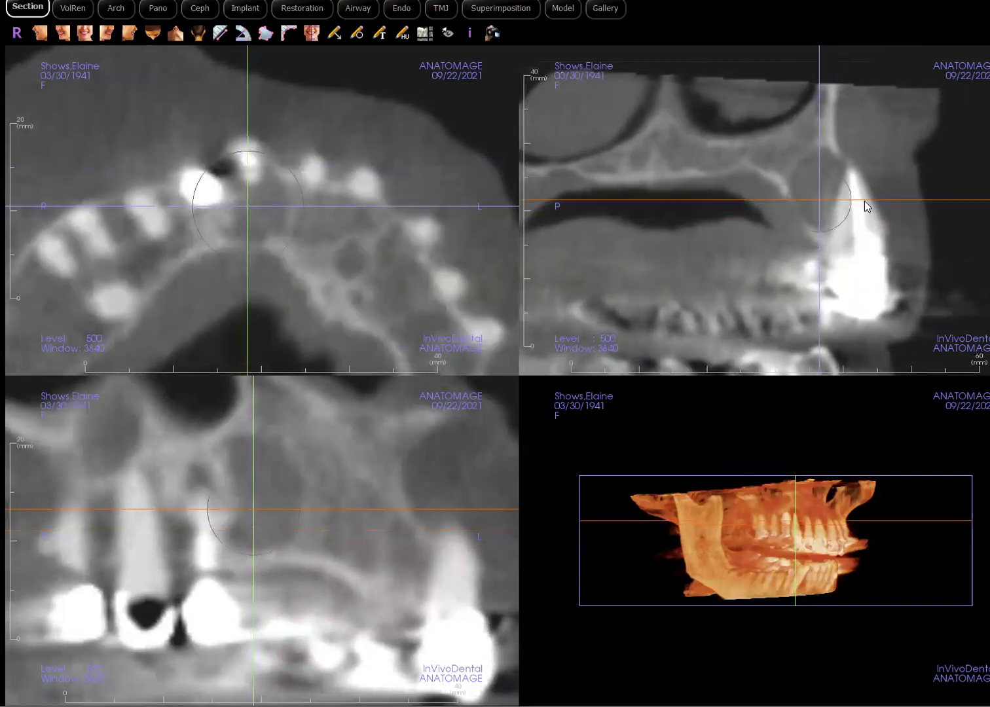
{"action": "left_click", "coordinate": [245, 232]}
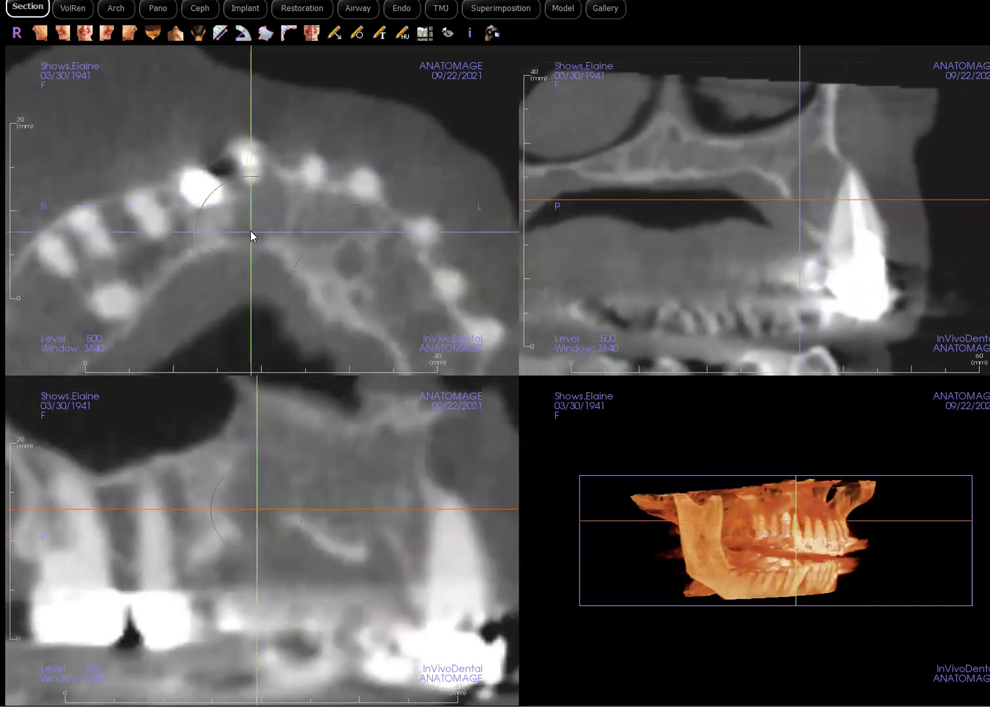
{"action": "left_click_drag", "start_coordinate": [802, 199], "coordinate": [852, 170]}
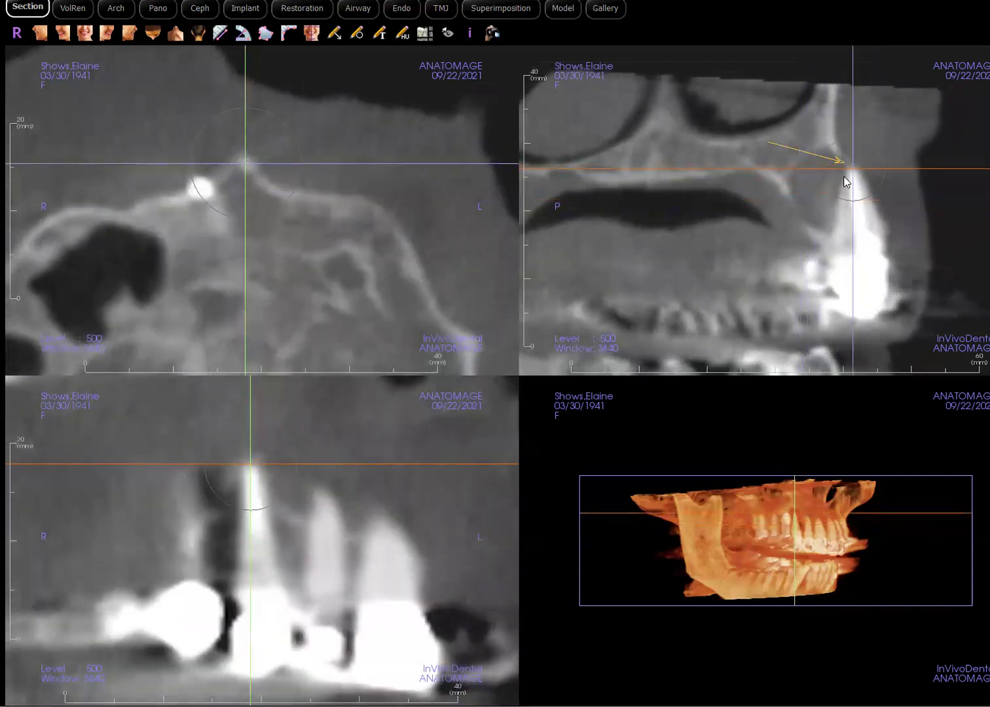
{"action": "mouse_move", "coordinate": [249, 261]}
{"action": "left_mouse_down"}
{"action": "mouse_move", "coordinate": [257, 263]}
{"action": "mouse_move", "coordinate": [241, 261]}
{"action": "left_mouse_up"}
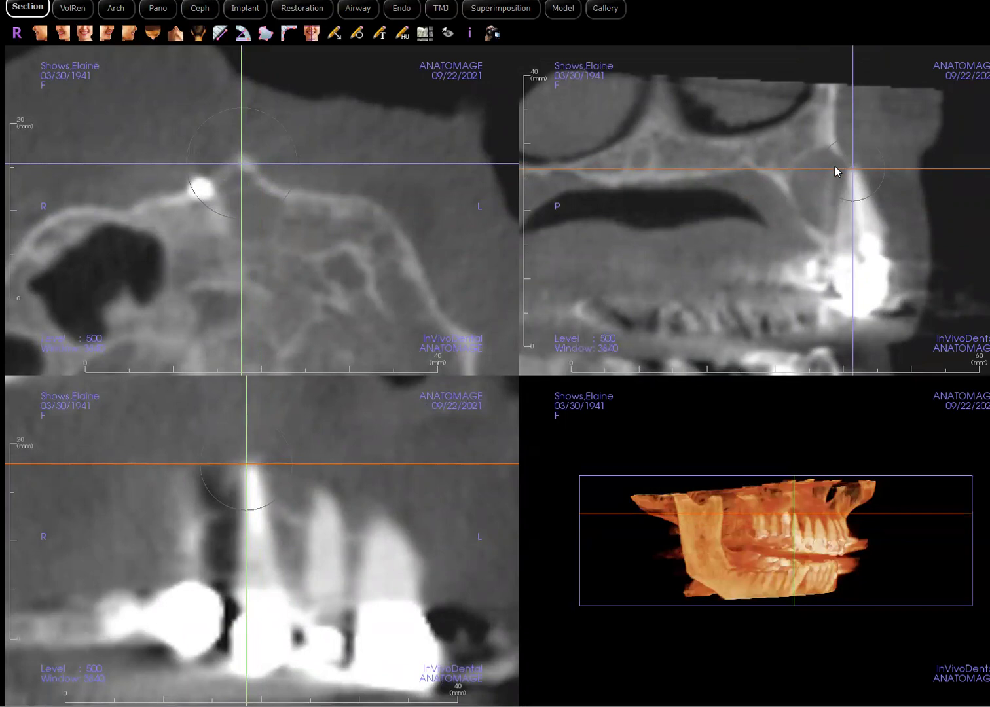
{"action": "left_click_drag", "start_coordinate": [342, 469], "coordinate": [335, 555]}
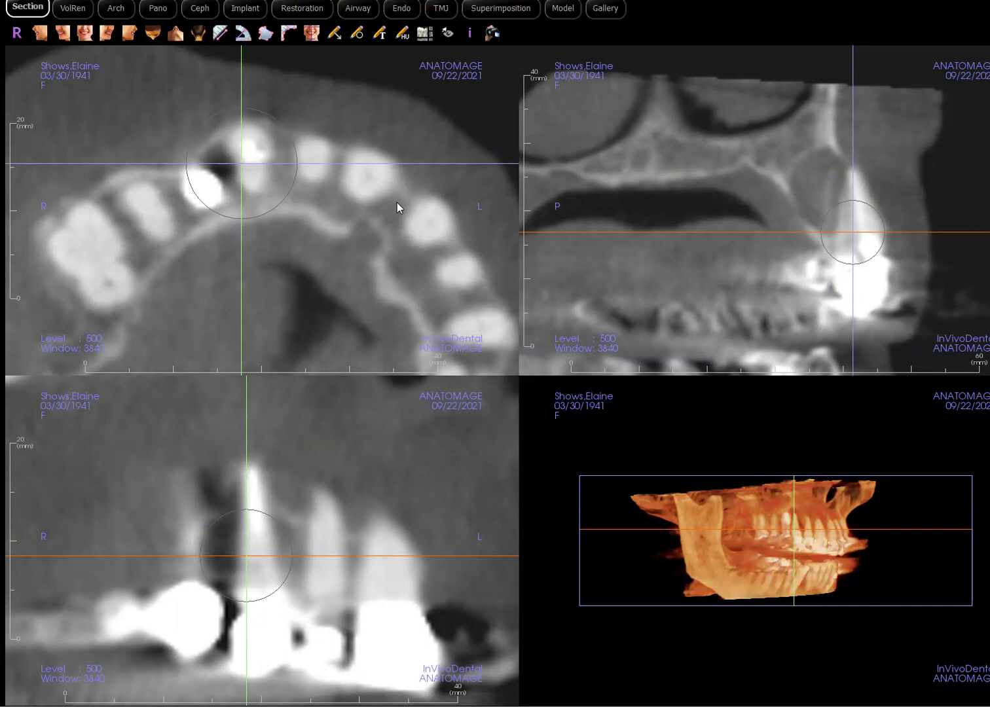
- Raise the axial slice and move the crosshair centre up to the front tooth's root apex
{"action": "left_click_drag", "start_coordinate": [350, 555], "coordinate": [389, 516]}
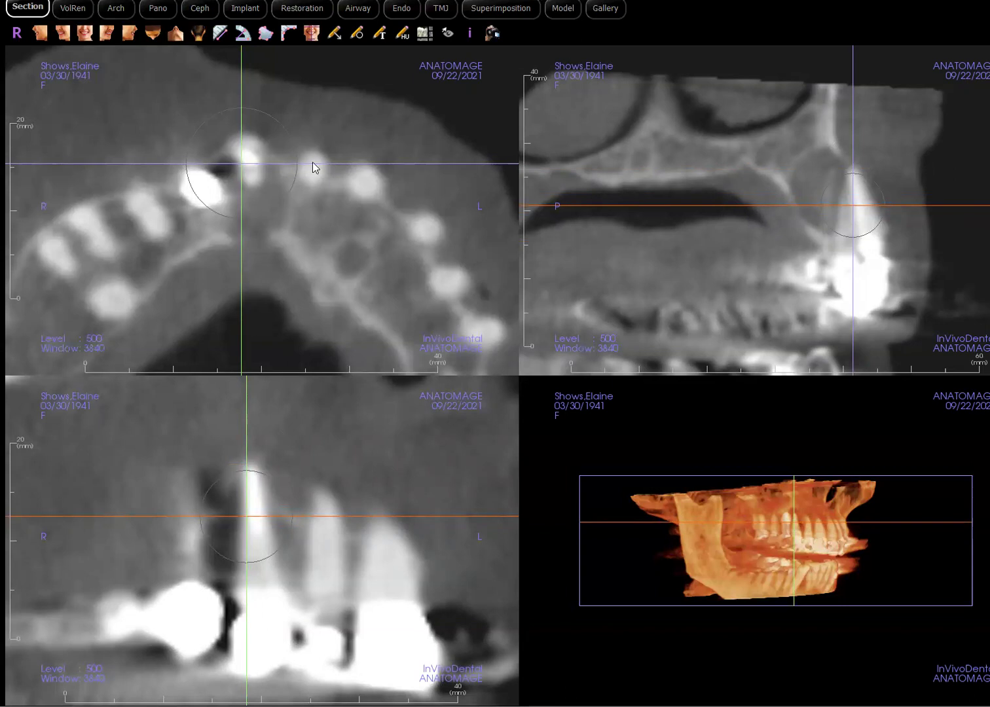
{"action": "left_click_drag", "start_coordinate": [321, 163], "coordinate": [321, 160]}
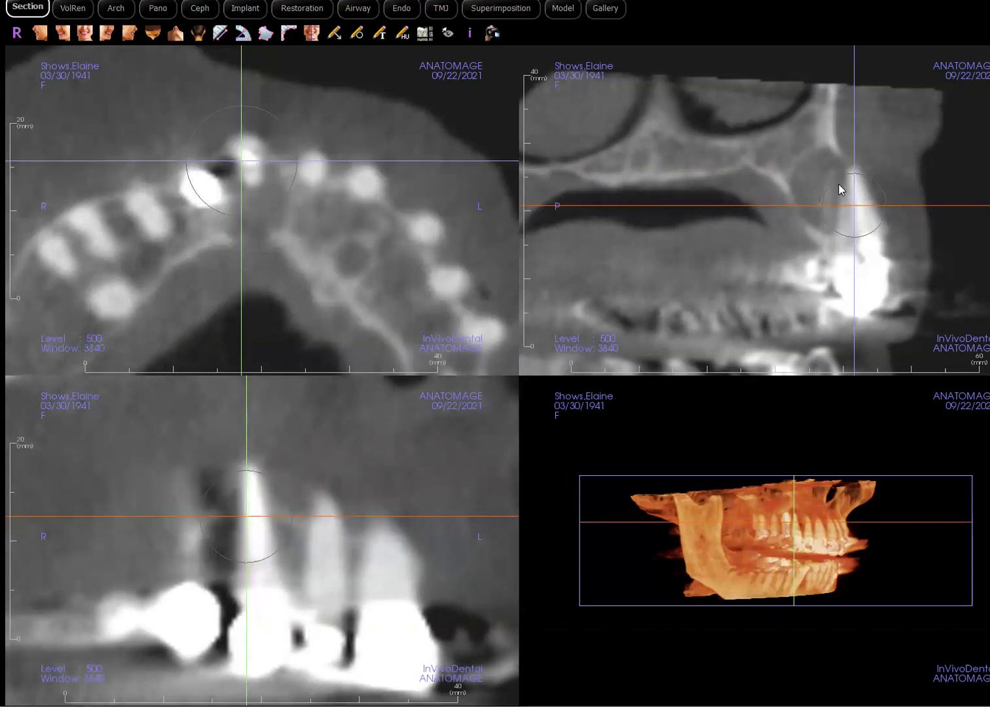
{"action": "left_click_drag", "start_coordinate": [855, 207], "coordinate": [858, 196]}
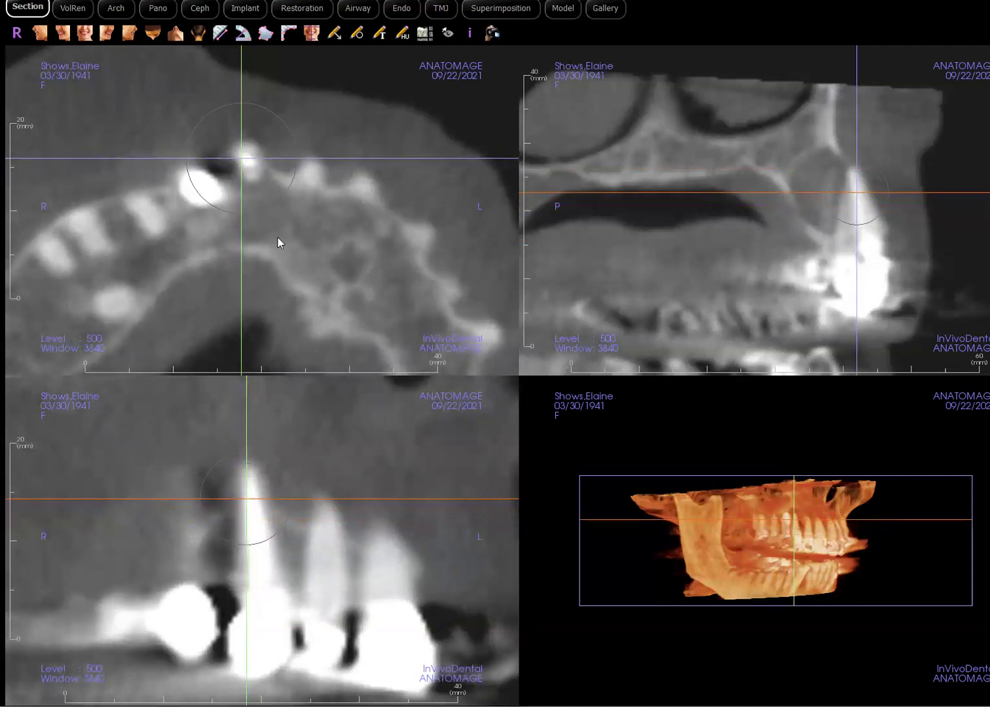
{"action": "left_click_drag", "start_coordinate": [237, 262], "coordinate": [242, 262]}
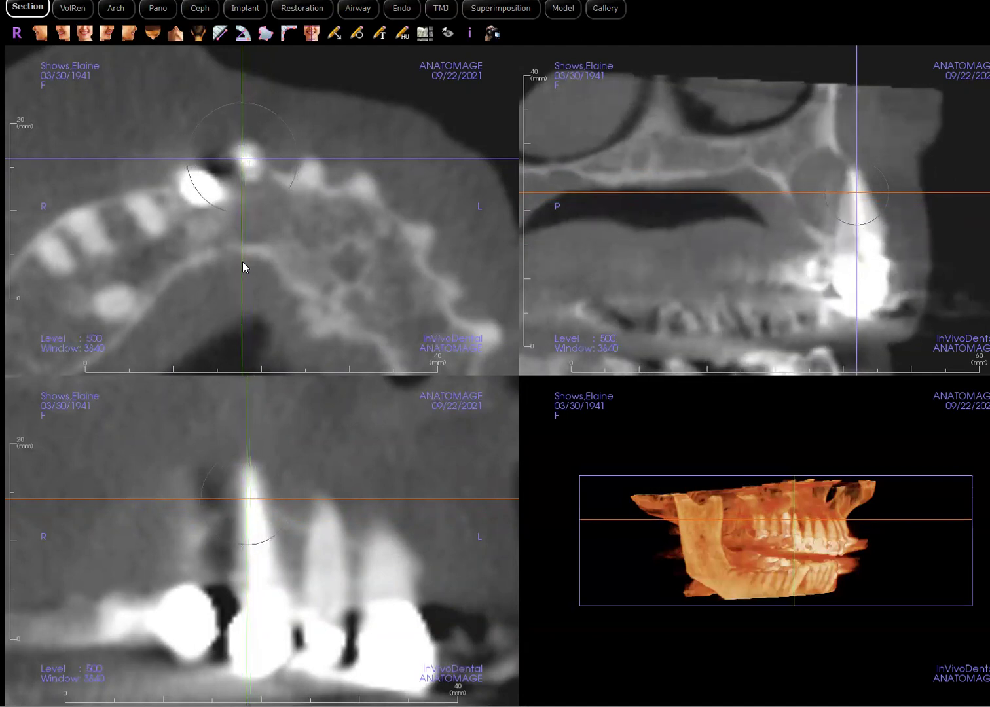
{"action": "left_click_drag", "start_coordinate": [708, 265], "coordinate": [759, 166]}
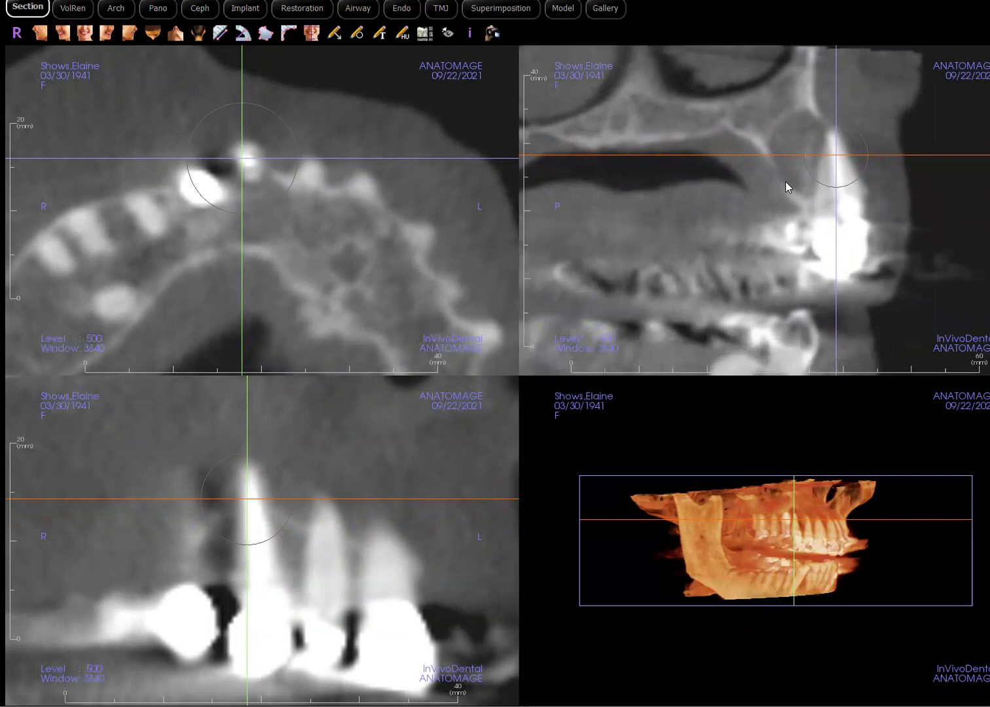
- Reframe the sagittal and axial images to show the upper jaw and front teeth
{"action": "left_click_drag", "start_coordinate": [767, 233], "coordinate": [763, 213]}
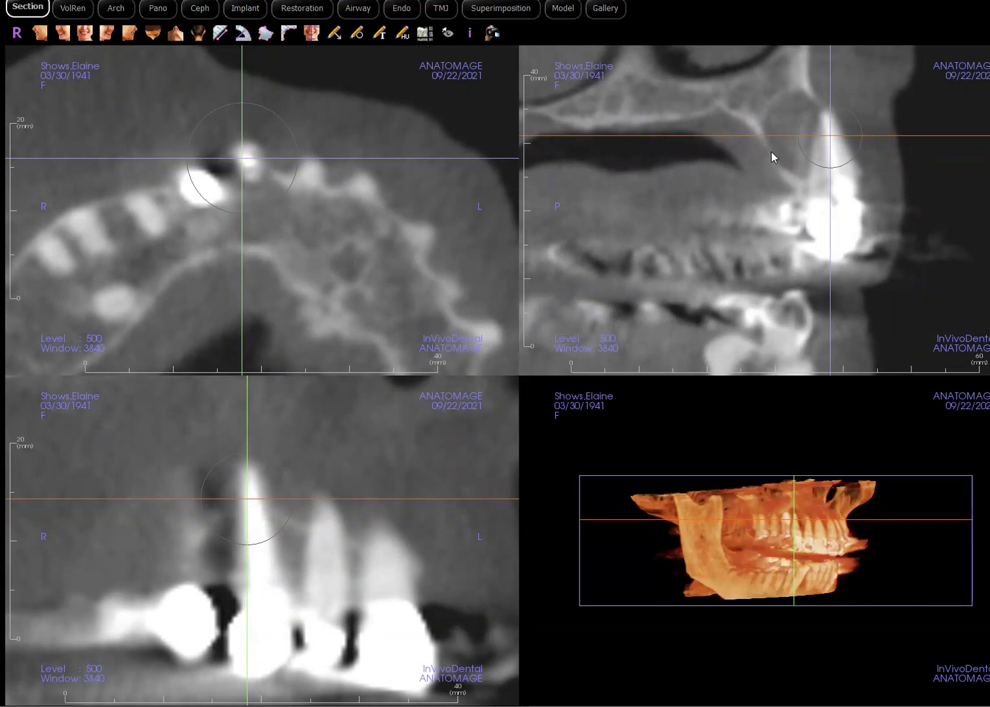
{"action": "left_click_drag", "start_coordinate": [372, 223], "coordinate": [366, 203]}
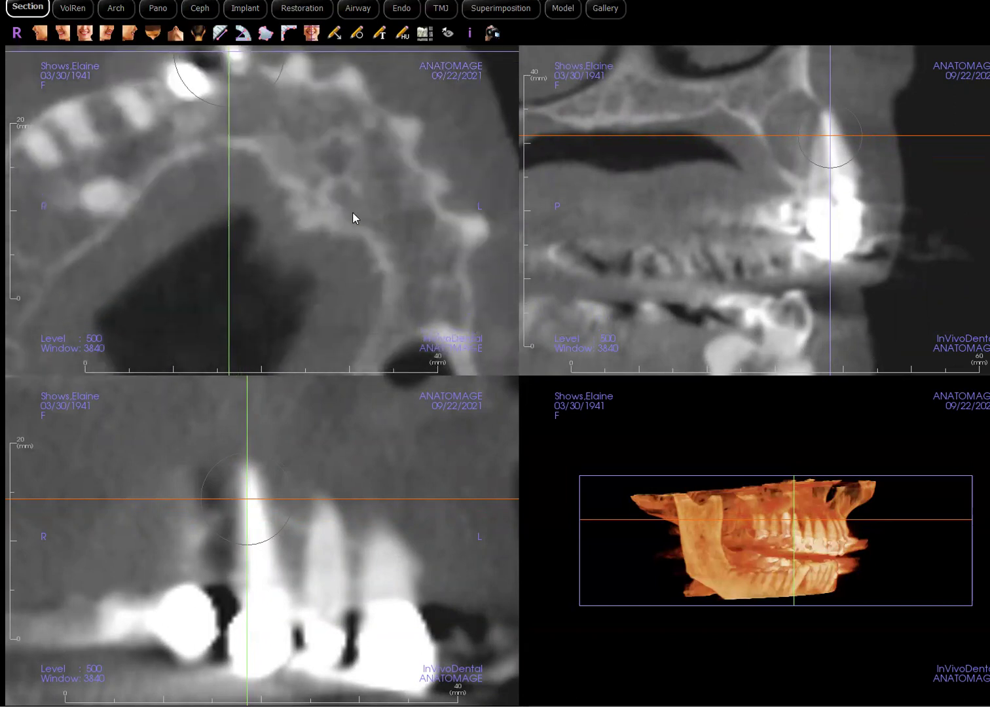
{"action": "left_click_drag", "start_coordinate": [231, 121], "coordinate": [233, 168]}
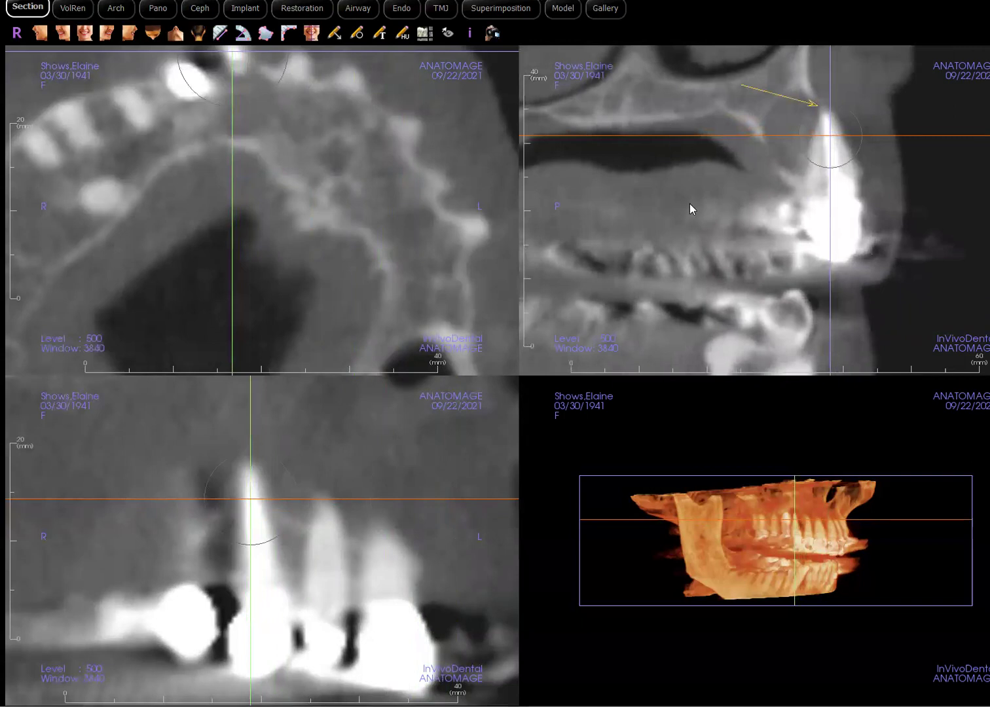
{"action": "mouse_move", "coordinate": [732, 205]}
{"action": "left_mouse_down"}
{"action": "mouse_move", "coordinate": [736, 220]}
{"action": "mouse_move", "coordinate": [713, 247]}
{"action": "left_mouse_up"}
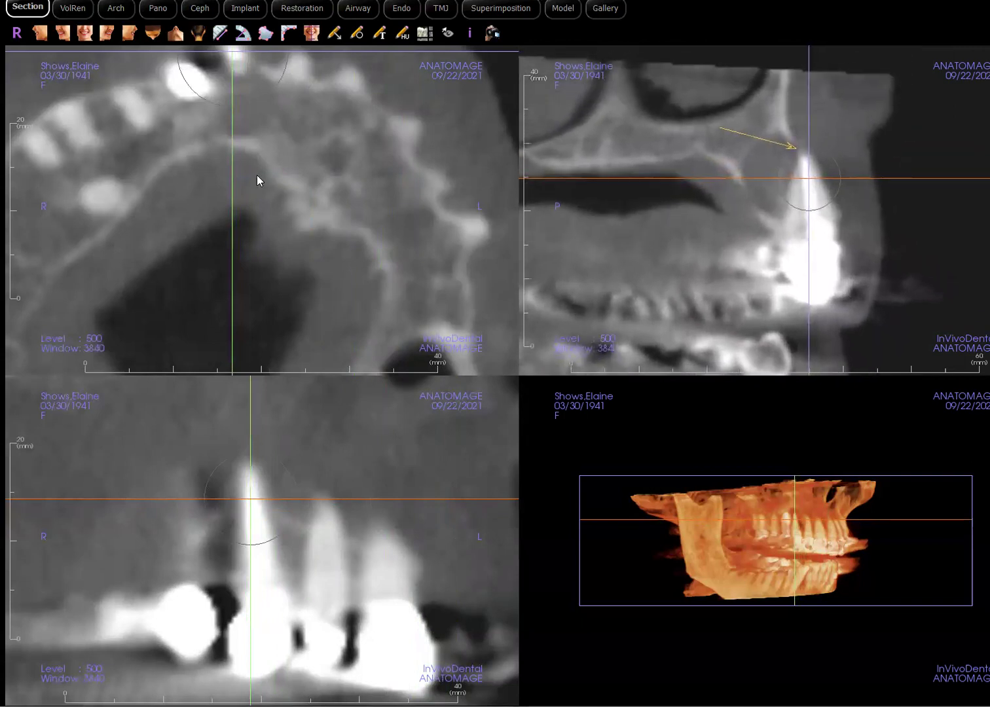
{"action": "left_click_drag", "start_coordinate": [257, 175], "coordinate": [296, 271]}
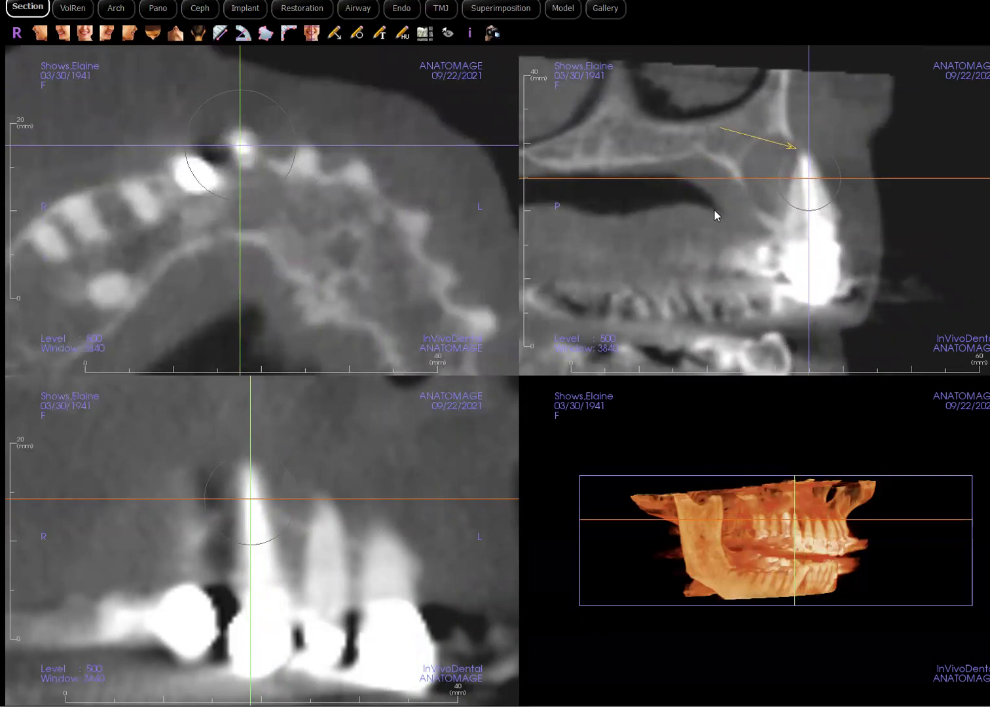
- Turn on oblique slicing and tilt the slice planes from the axial view
{"action": "left_click", "coordinate": [312, 33]}
{"action": "left_click", "coordinate": [456, 361]}
{"action": "left_click_drag", "start_coordinate": [398, 155], "coordinate": [380, 101]}
- Shift the oblique slices toward the front teeth so the sagittal slice runs along the root
{"action": "left_click_drag", "start_coordinate": [258, 228], "coordinate": [339, 156]}
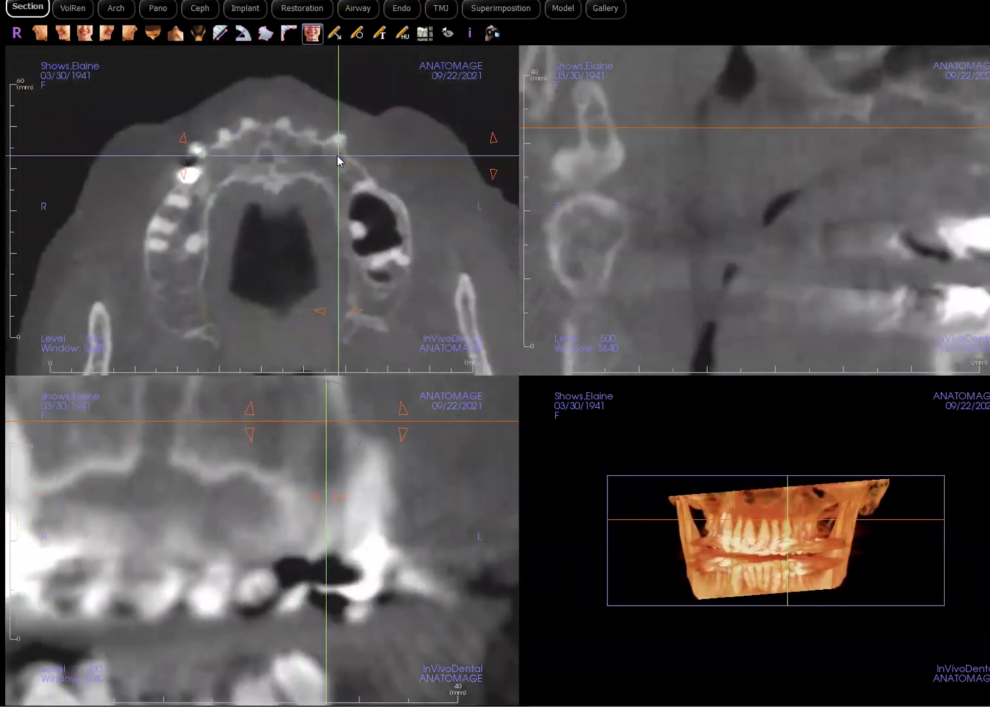
{"action": "left_click_drag", "start_coordinate": [190, 181], "coordinate": [247, 181]}
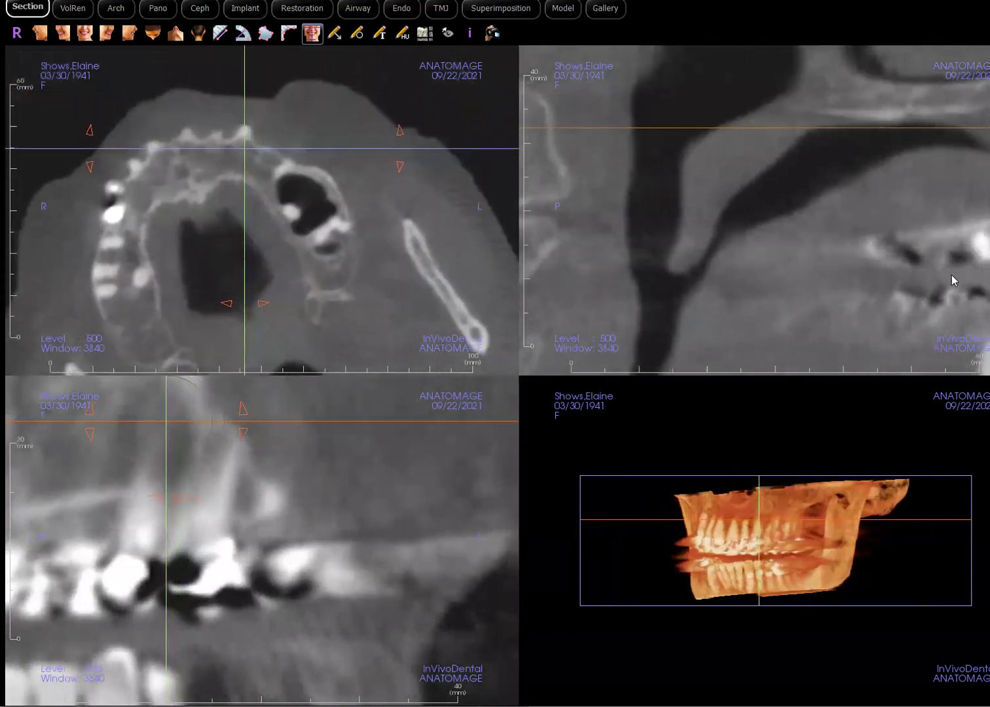
{"action": "scroll", "coordinate": [744, 219], "scroll_direction": "down", "scroll_amount": 5}
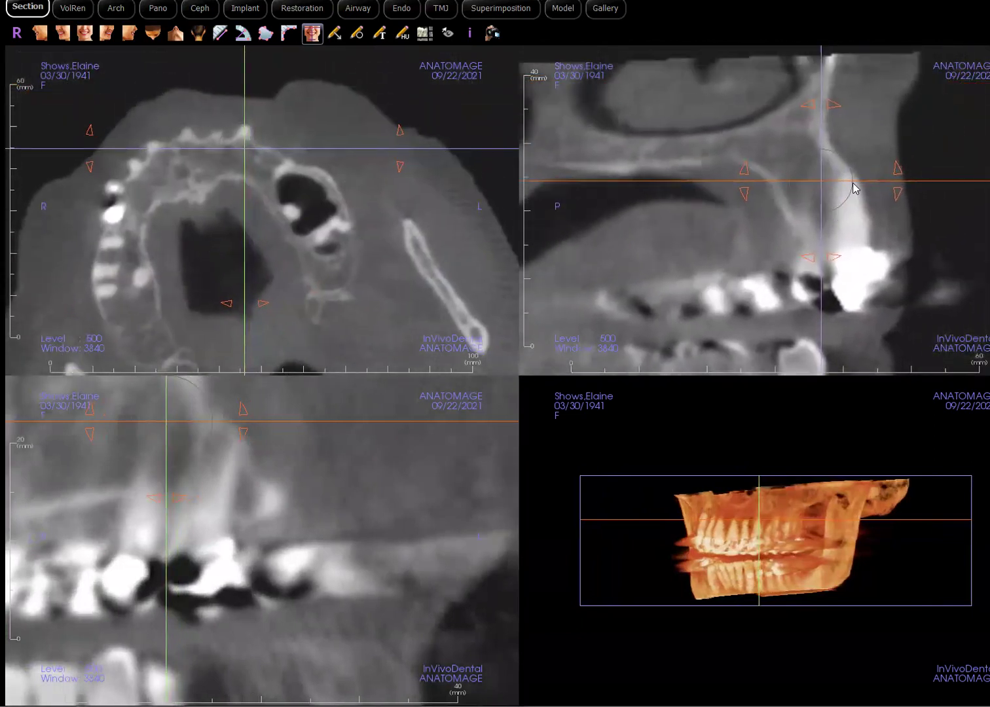
{"action": "left_click_drag", "start_coordinate": [245, 207], "coordinate": [243, 230]}
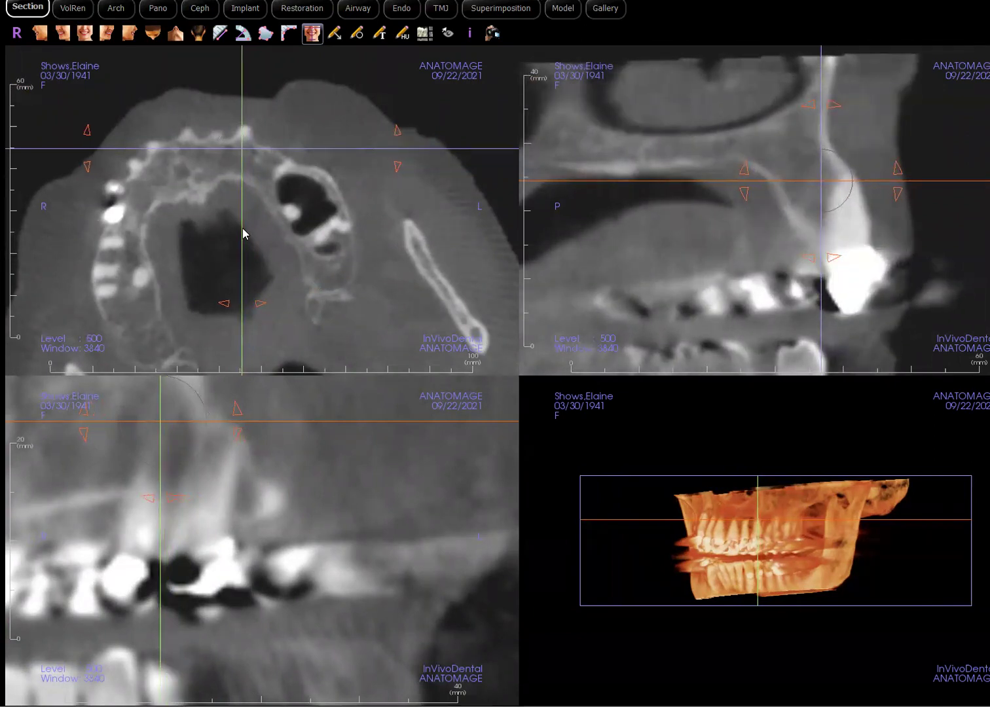